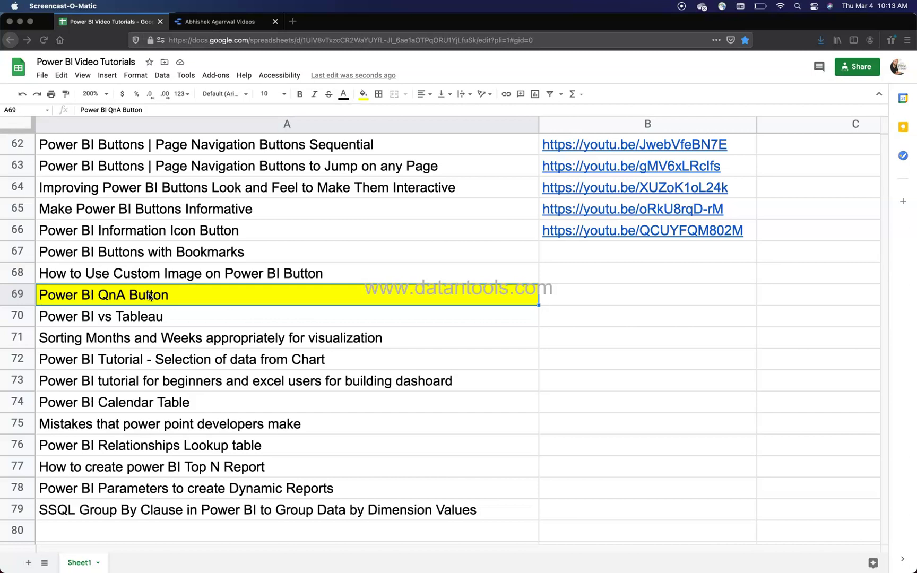
Scroll through the Power BI Video Tutorials list, then switch to the Data Studio YouTube report.
scroll(312, 282, up, 1)
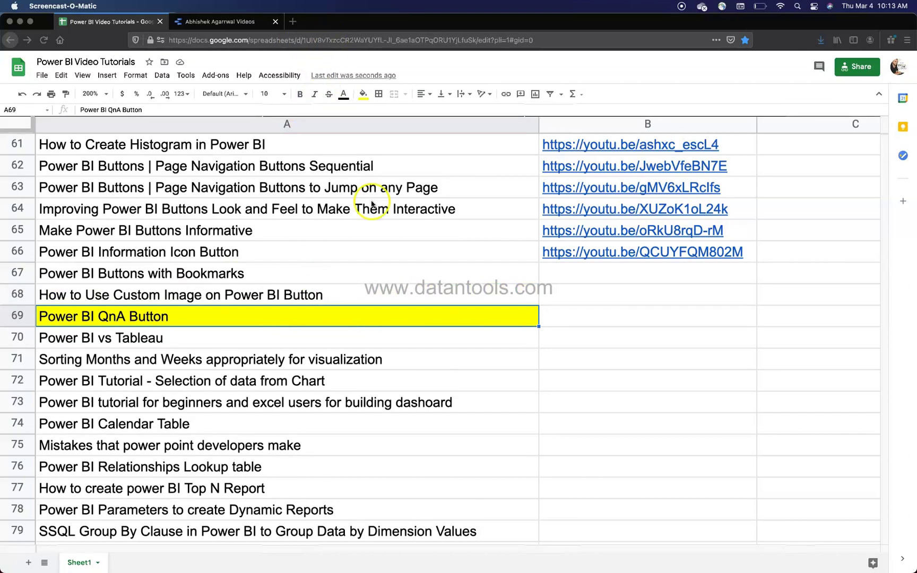
scroll(373, 210, up, 4)
scroll(373, 210, up, 4)
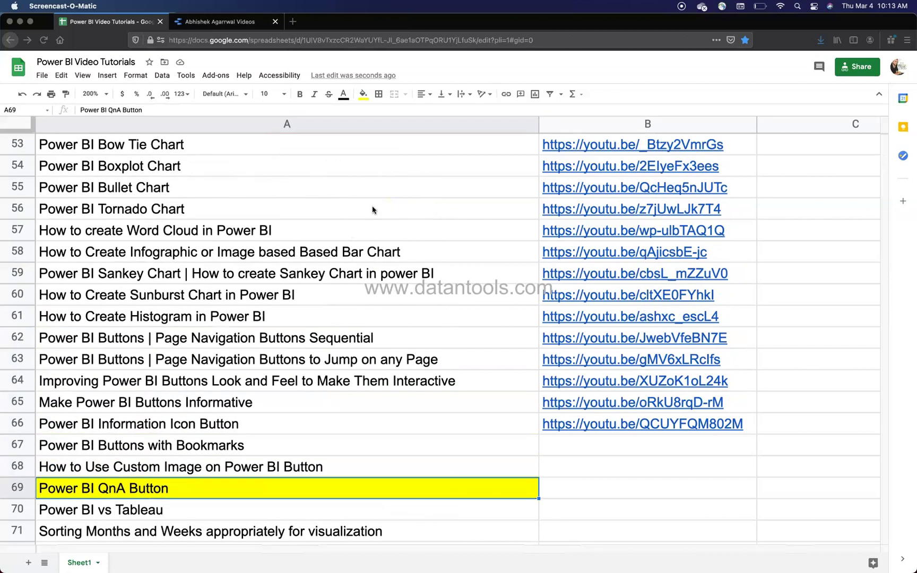
scroll(372, 210, up, 16)
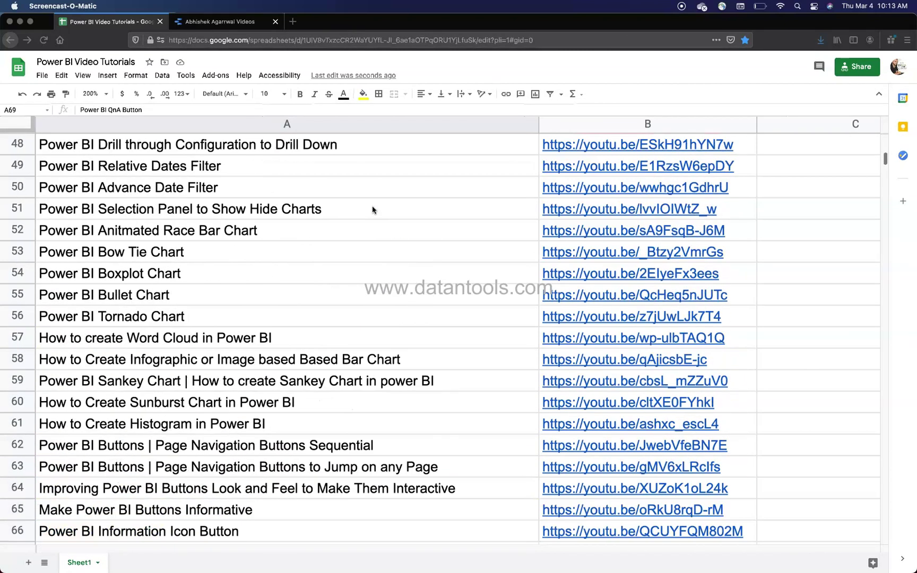
scroll(372, 210, up, 20)
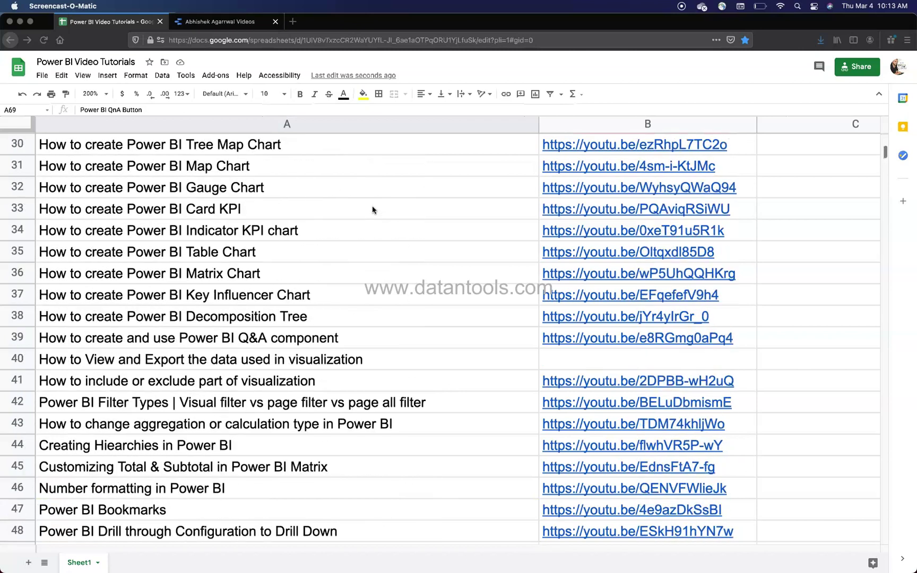
scroll(373, 209, up, 1)
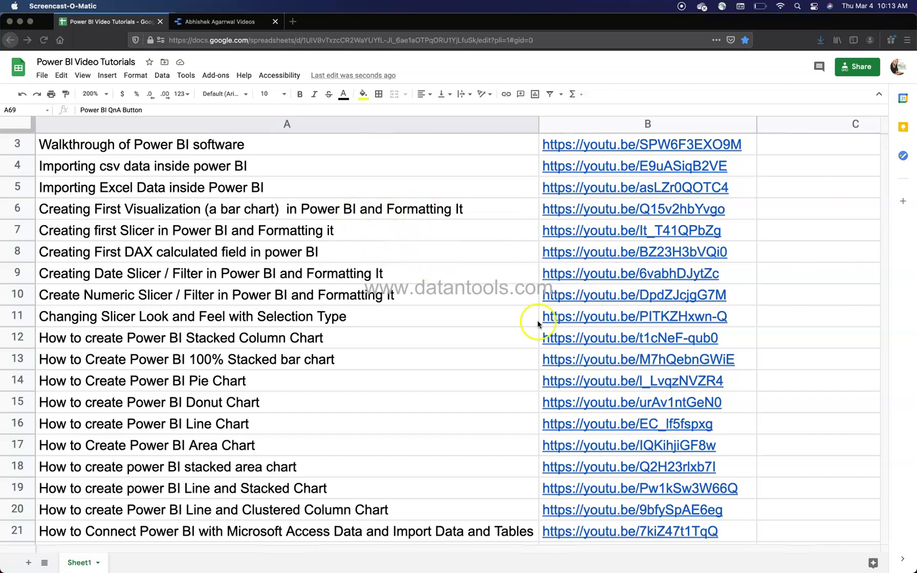
scroll(524, 348, down, 20)
scroll(524, 348, down, 20)
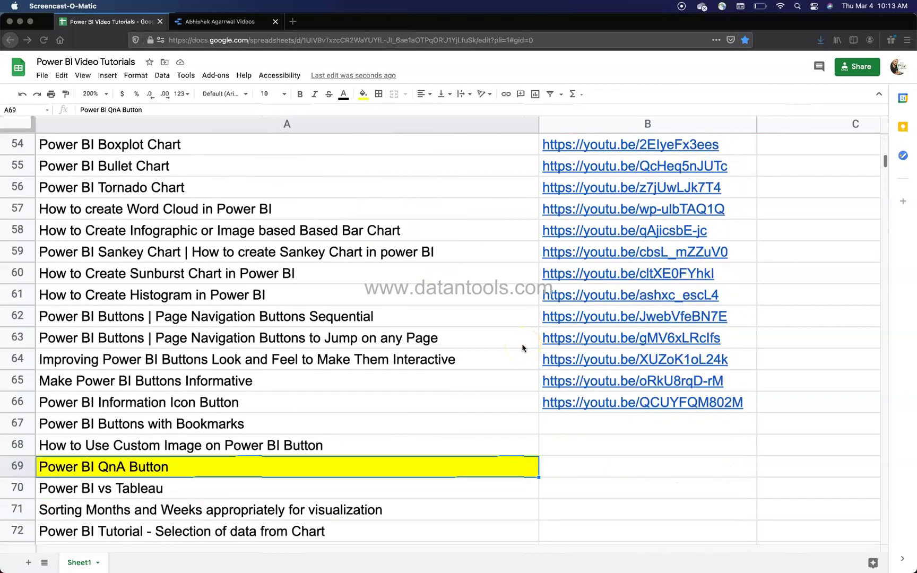
click(237, 24)
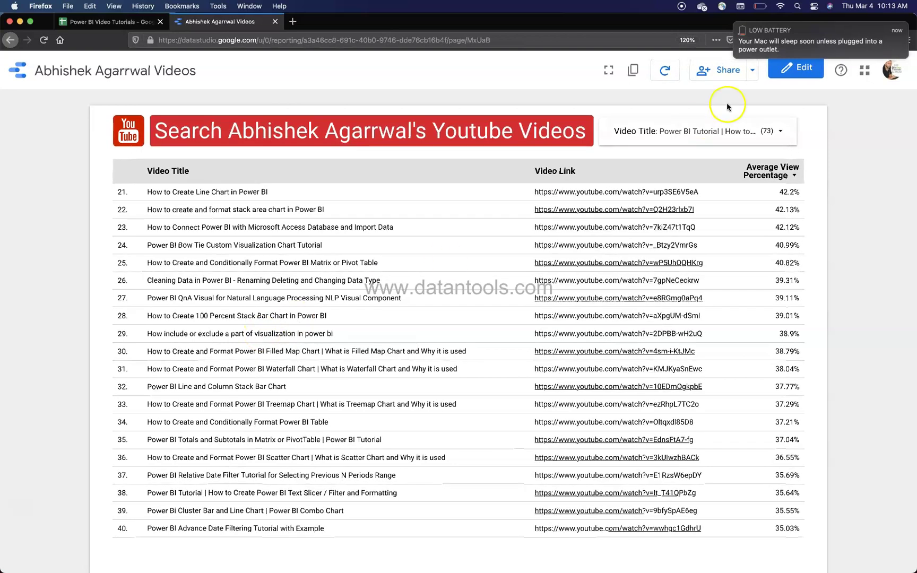
Open and close the Video Title filter list, then return to the Power BI Video Tutorials spreadsheet.
click(780, 133)
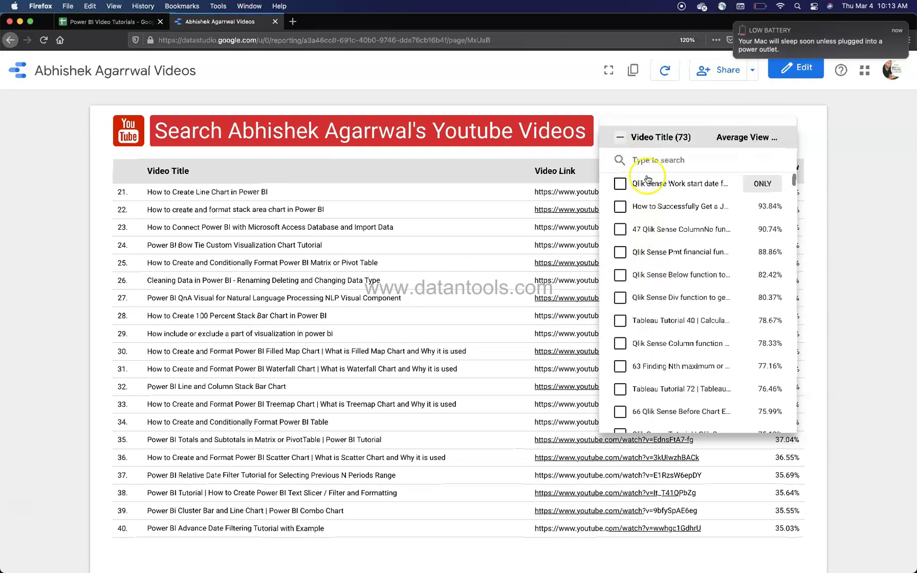
click(523, 190)
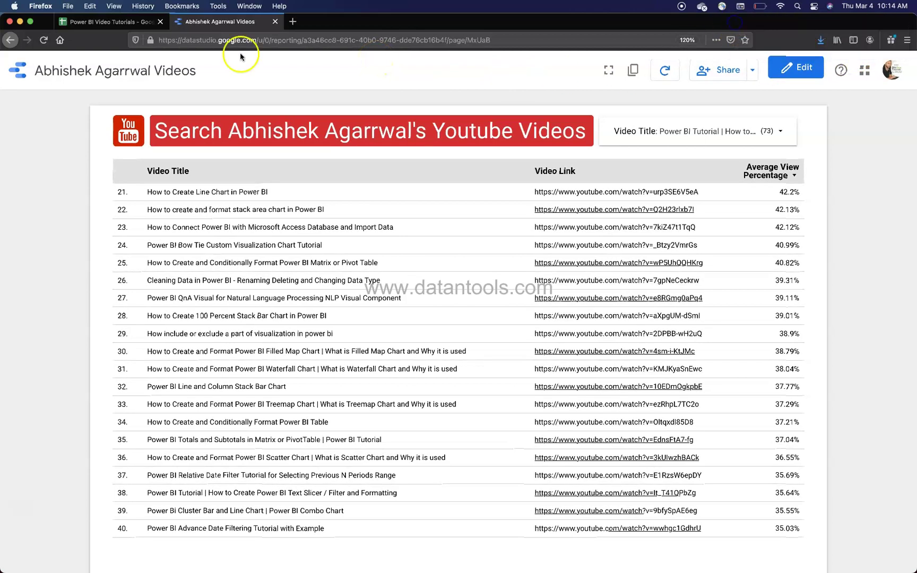
click(127, 21)
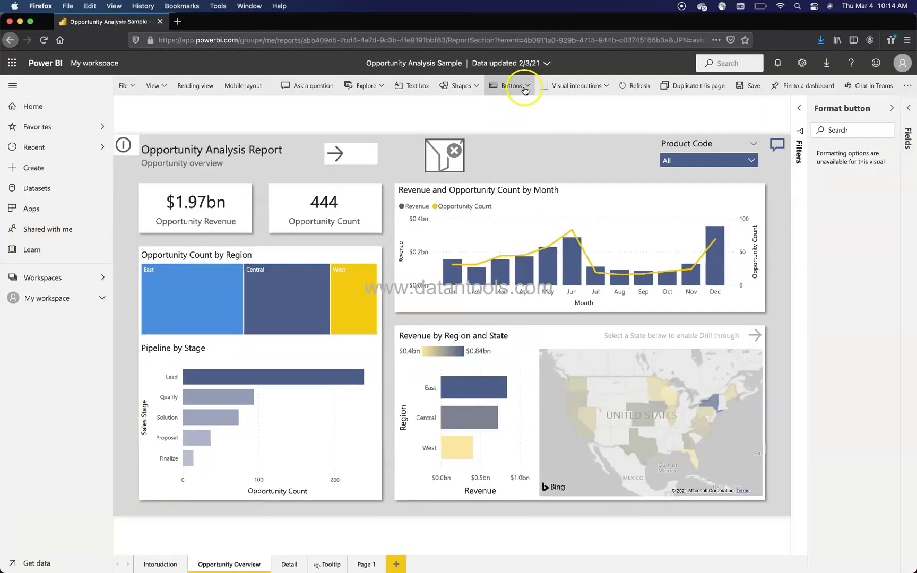
Insert a Q&A button, move it beside the image near the top and narrow it slightly.
click(525, 89)
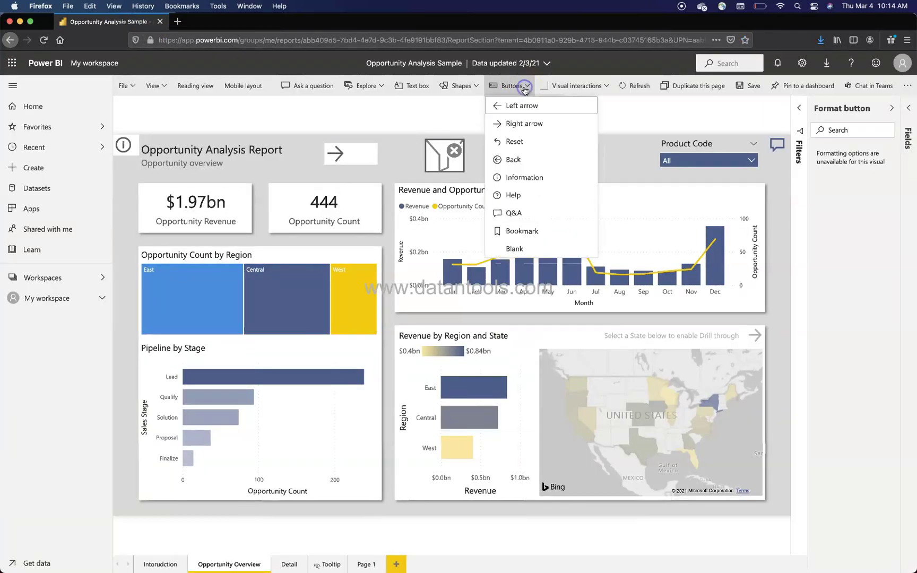
click(525, 215)
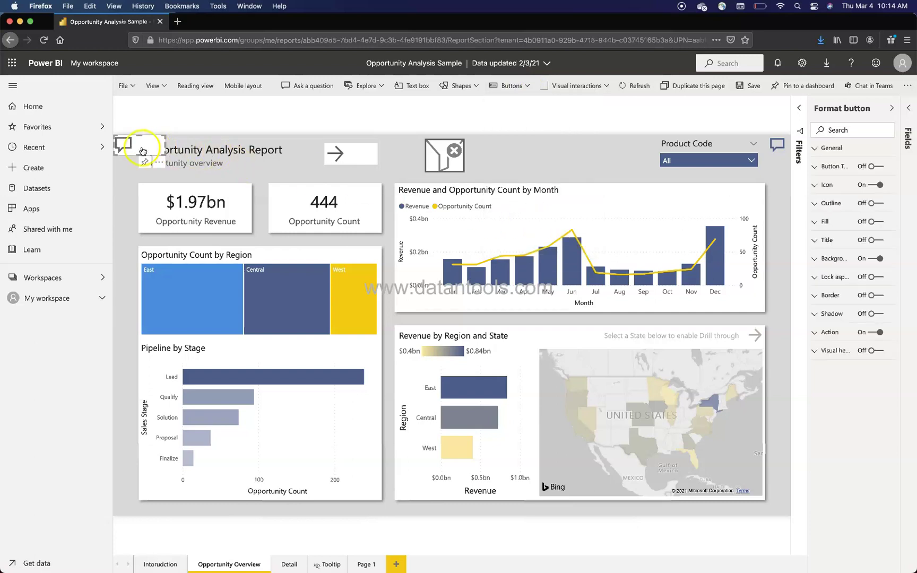
drag(142, 151, 519, 160)
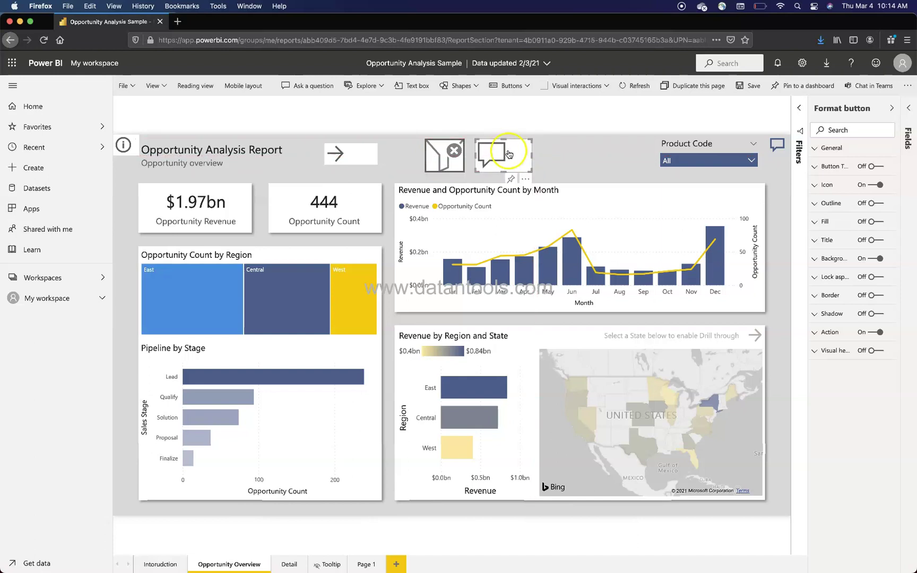
click(530, 156)
drag(530, 156, 519, 157)
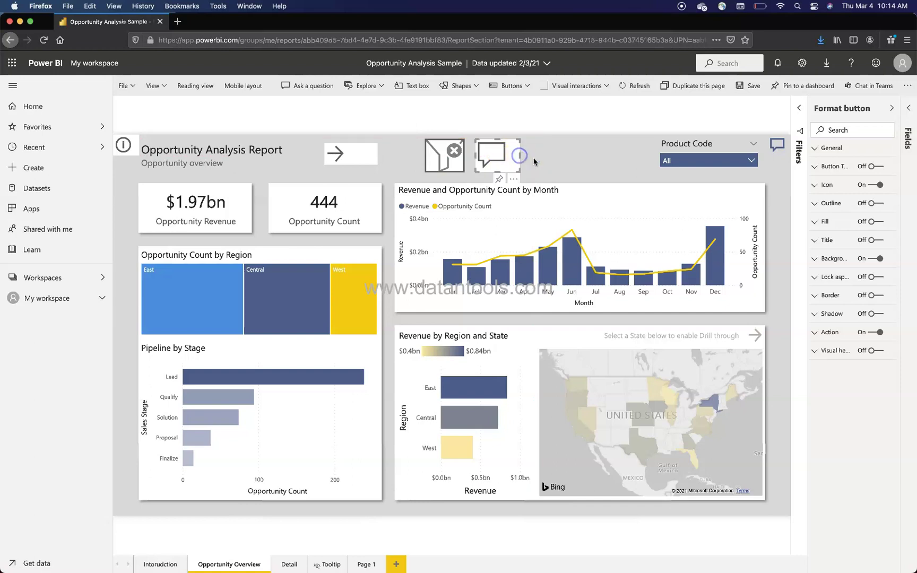
Reopen the button types list, then select and deselect the Q&A button on the page.
click(528, 155)
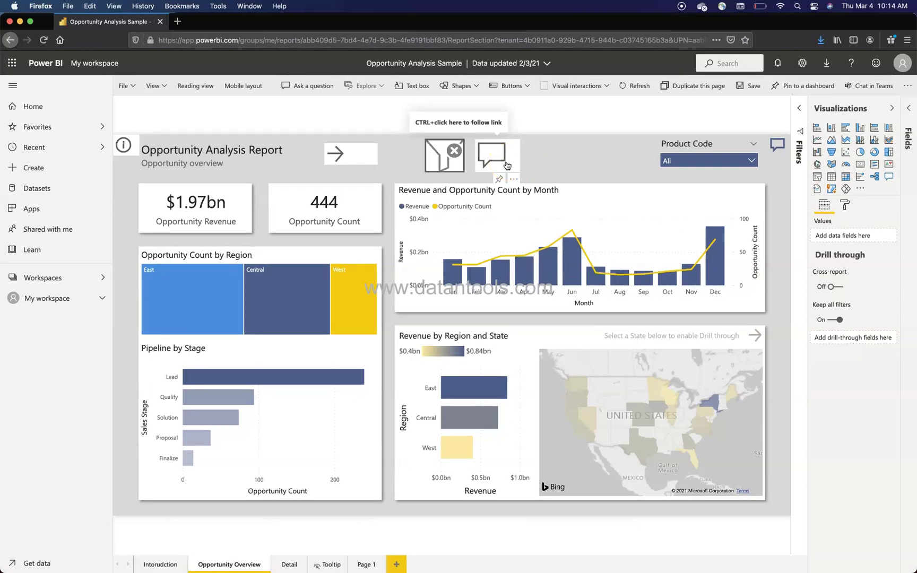
click(561, 158)
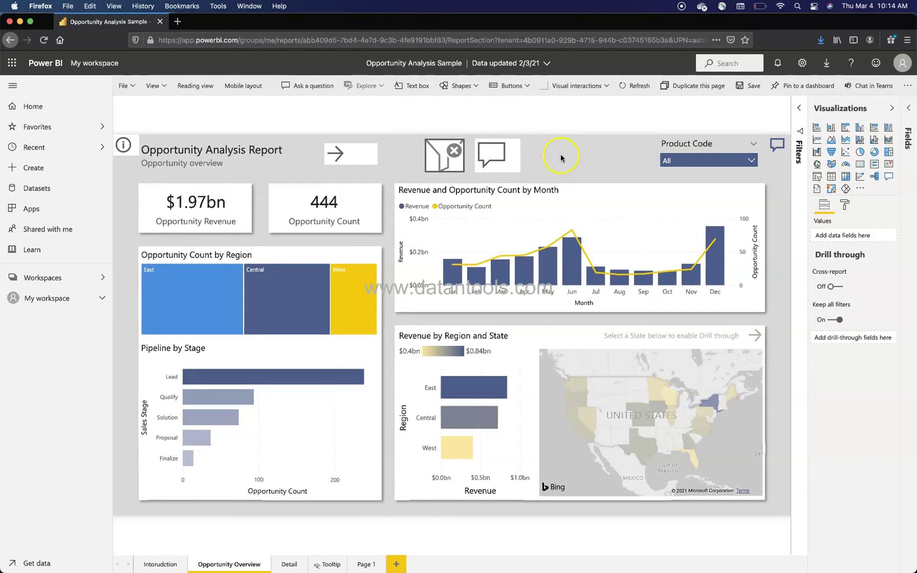
click(528, 87)
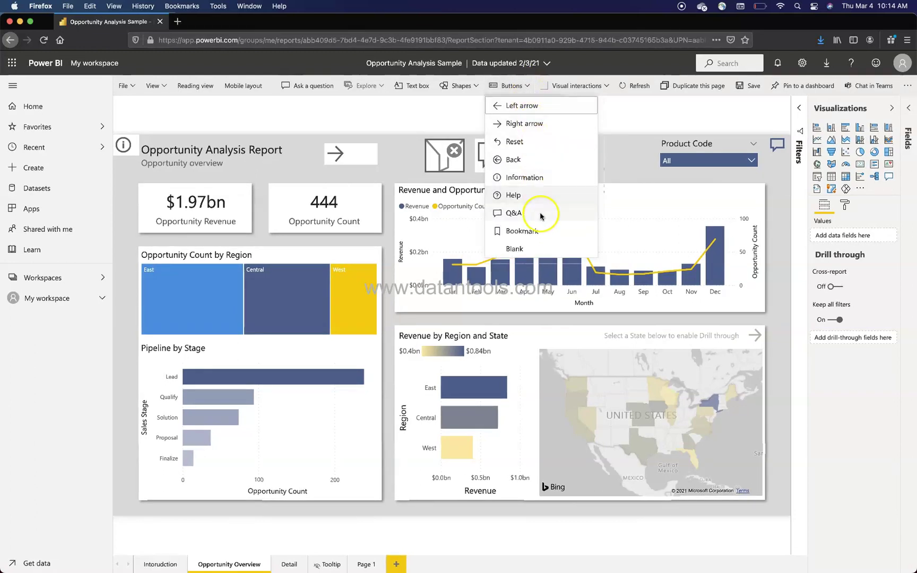
click(628, 151)
click(504, 157)
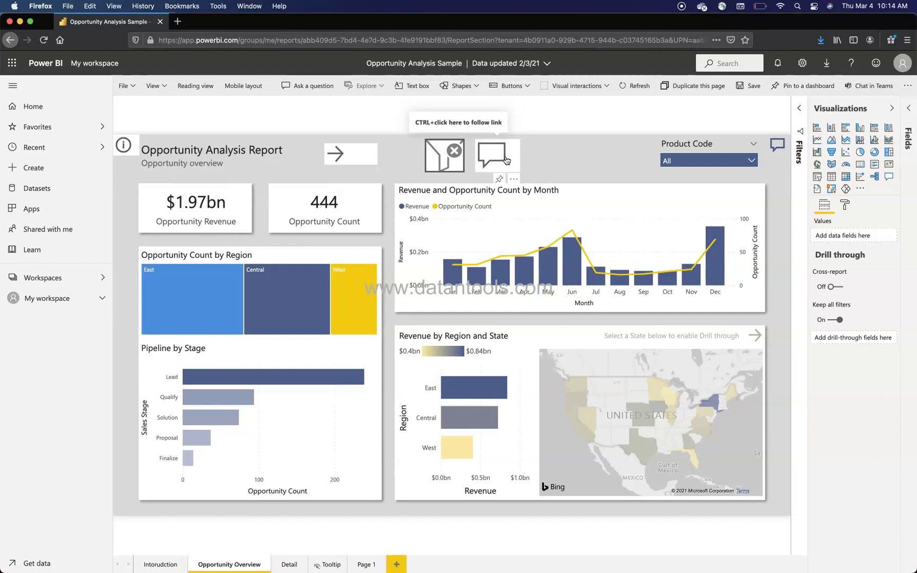
click(545, 162)
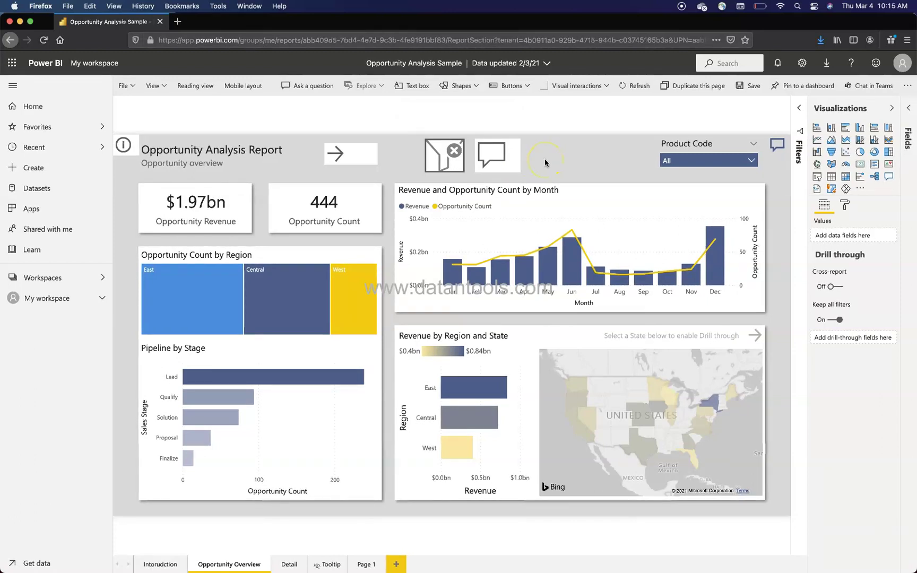
Open Q&A, ask 'top segments by avg revenue', then clear the question.
ctrl+click(501, 159)
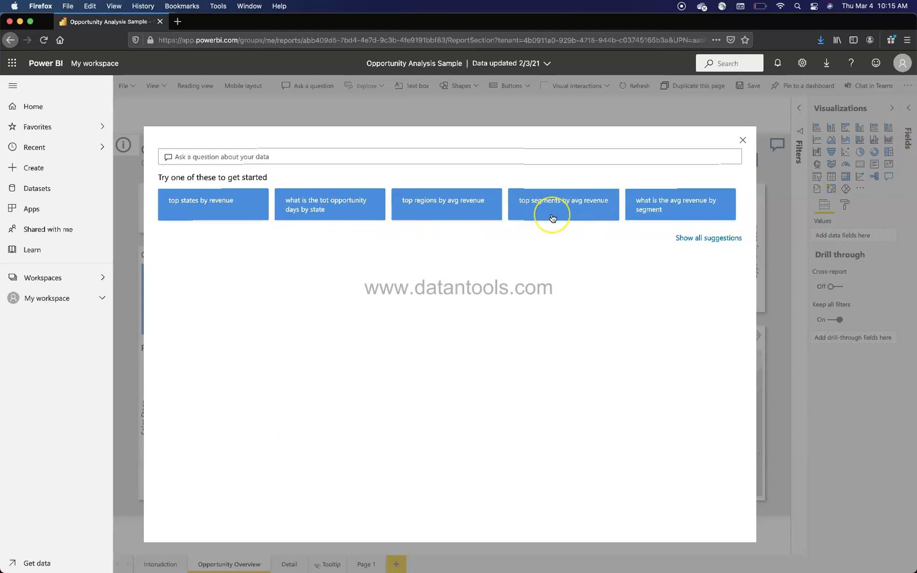
click(585, 214)
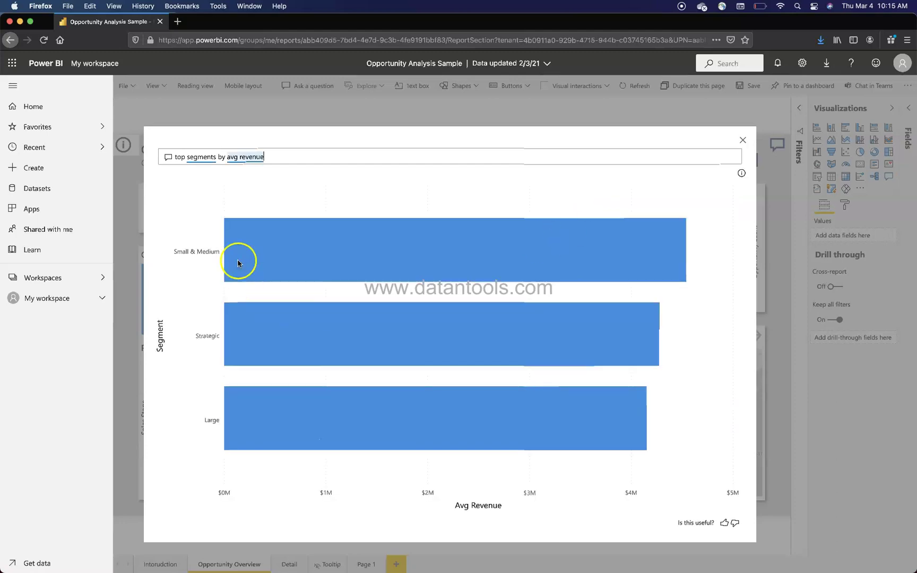
click(712, 150)
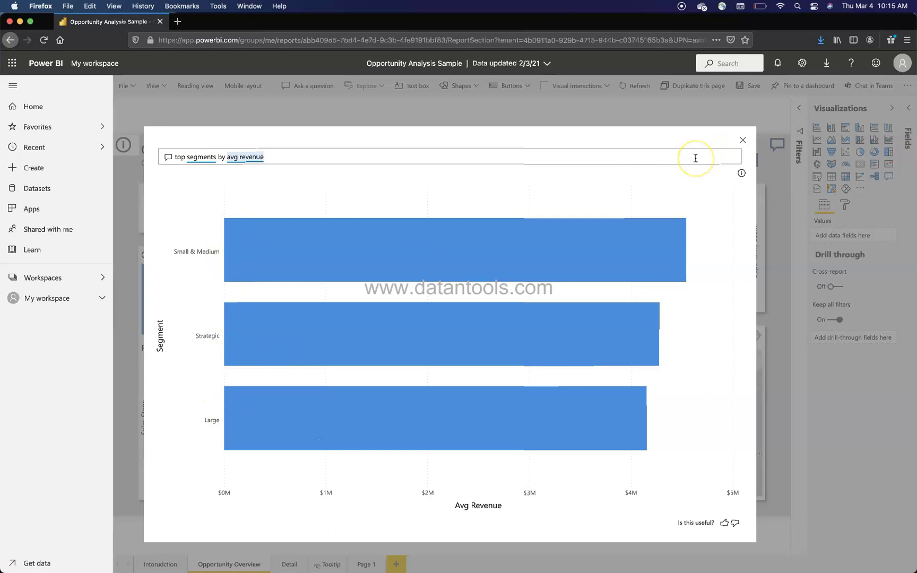
key(super+a)
key(BackSpace)
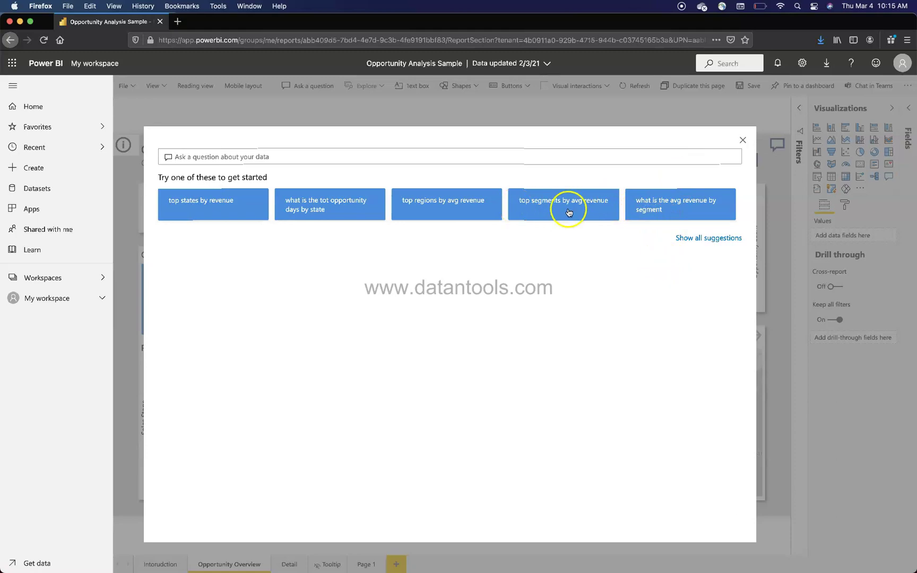
Ask 'what is the avg revenue by segment', clear it, then ask 'top states by revenue'.
click(663, 212)
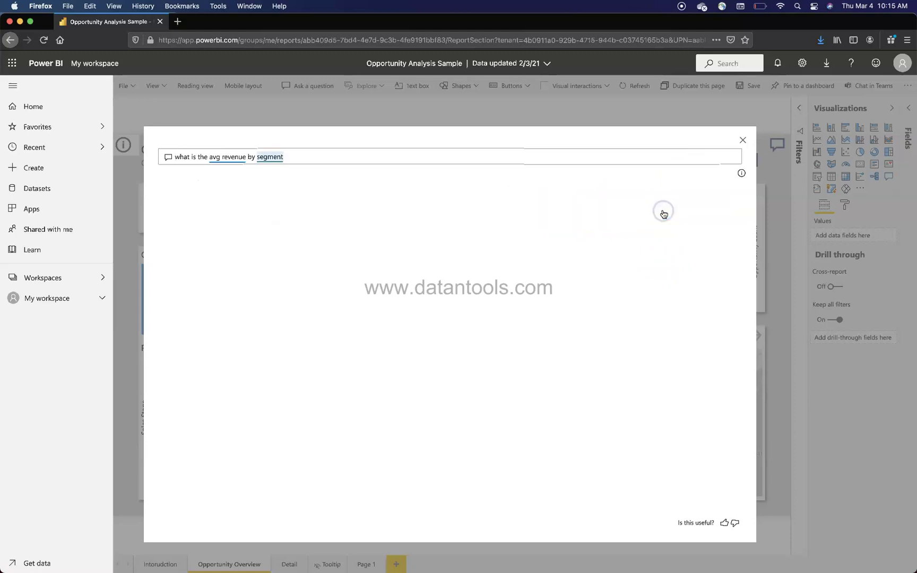
click(463, 154)
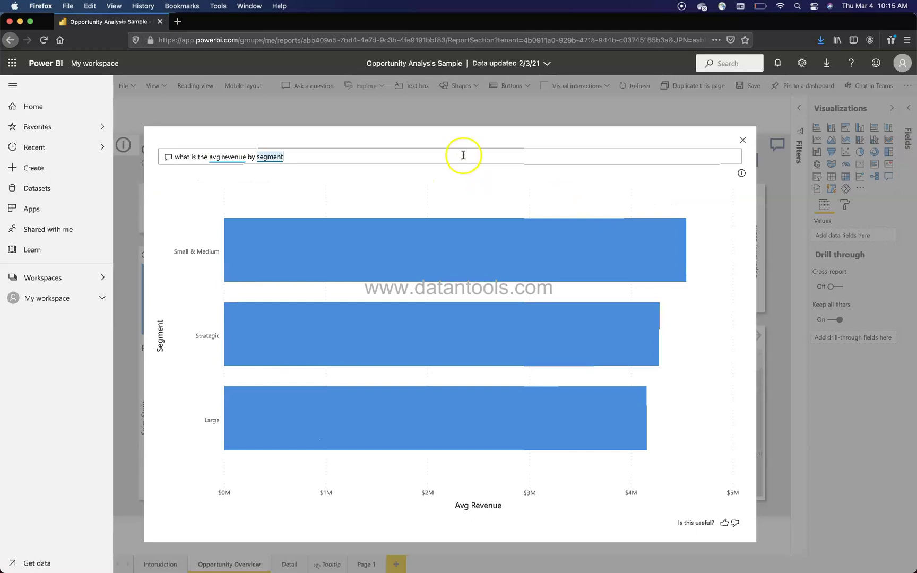
key(super+a)
key(BackSpace)
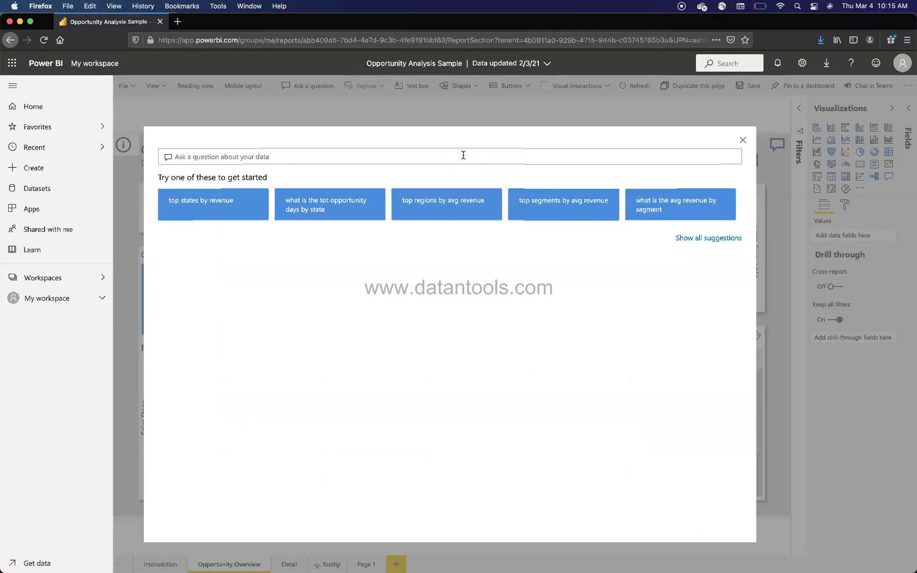
click(209, 200)
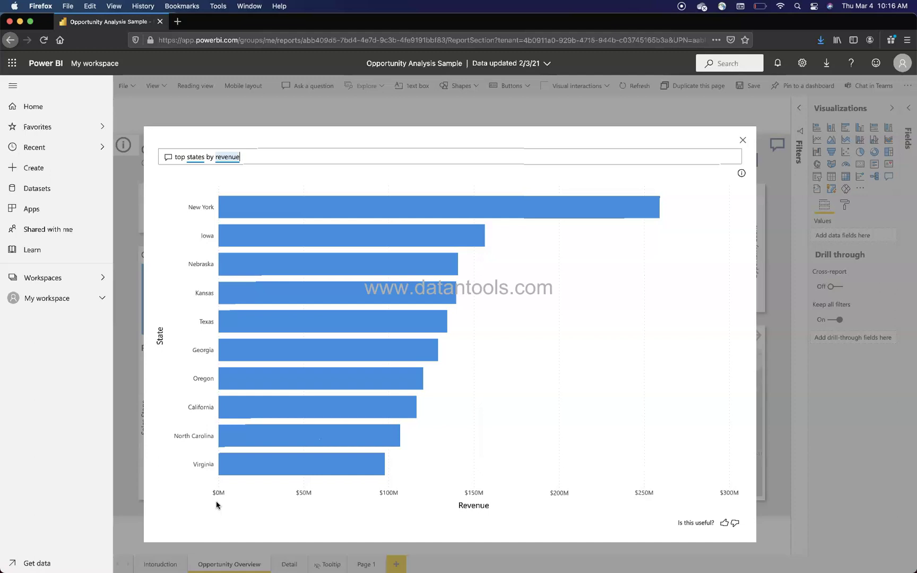
Replace the question with the suggested 'top 10 opportunity'.
click(321, 155)
key(super+a)
key(BackSpace)
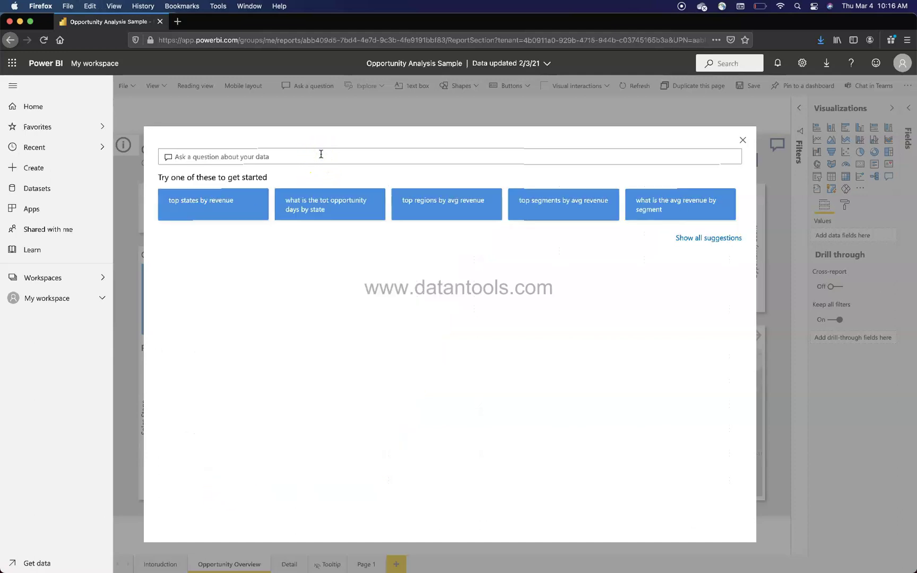
text(top 10 cust)
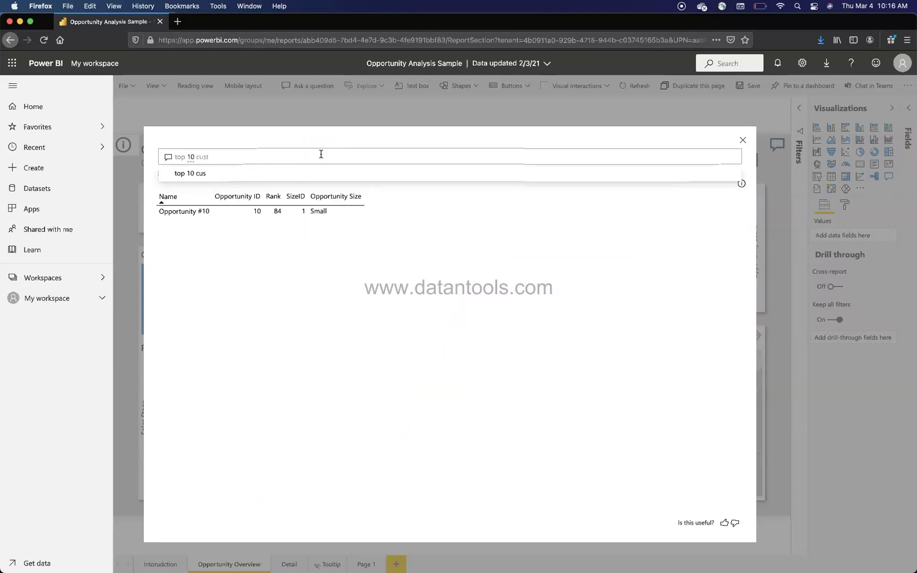
key(BackSpace)
key(BackSpace)
key(BackSpace)
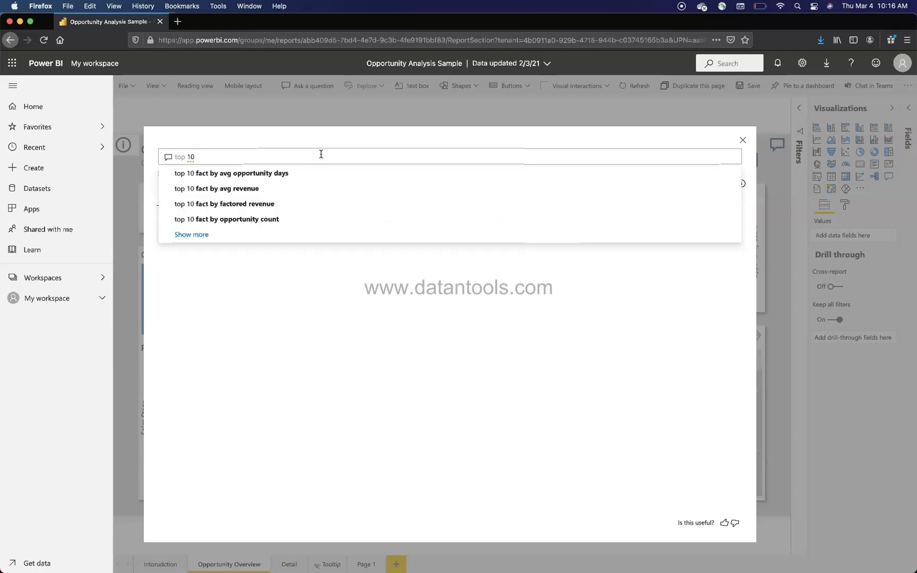
text(oppo)
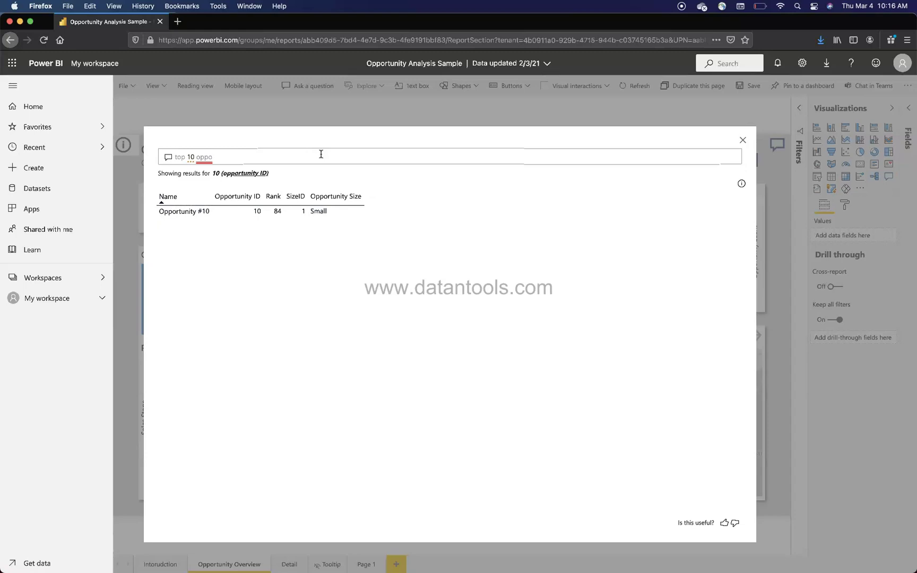
click(237, 157)
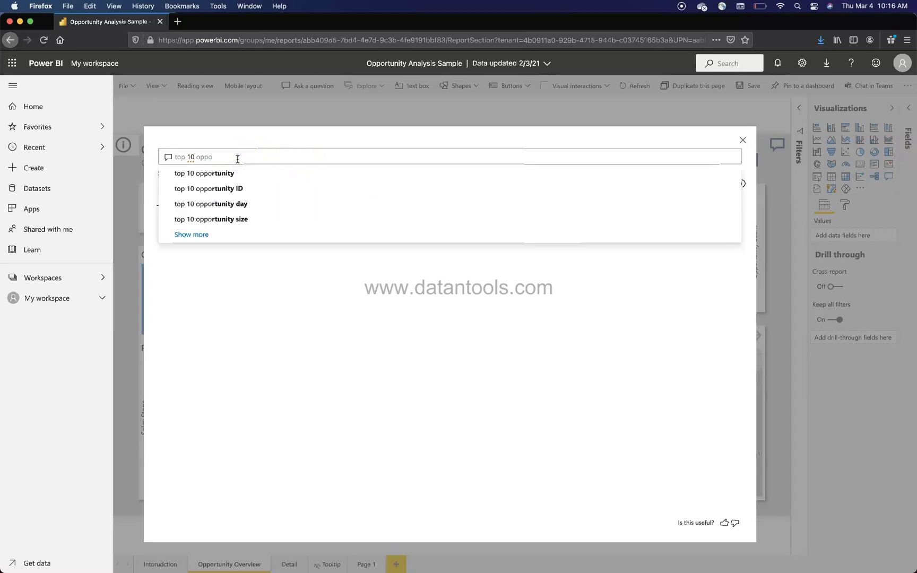
key(Down)
key(Return)
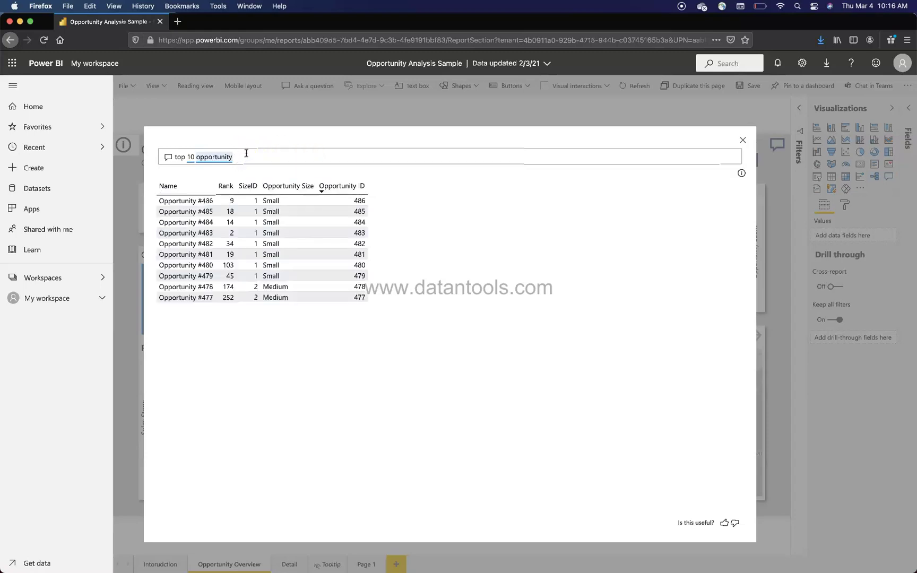
Extend the question to 'top 15 opportunity by revenue' to show a 15-bar chart.
click(246, 153)
text(by )
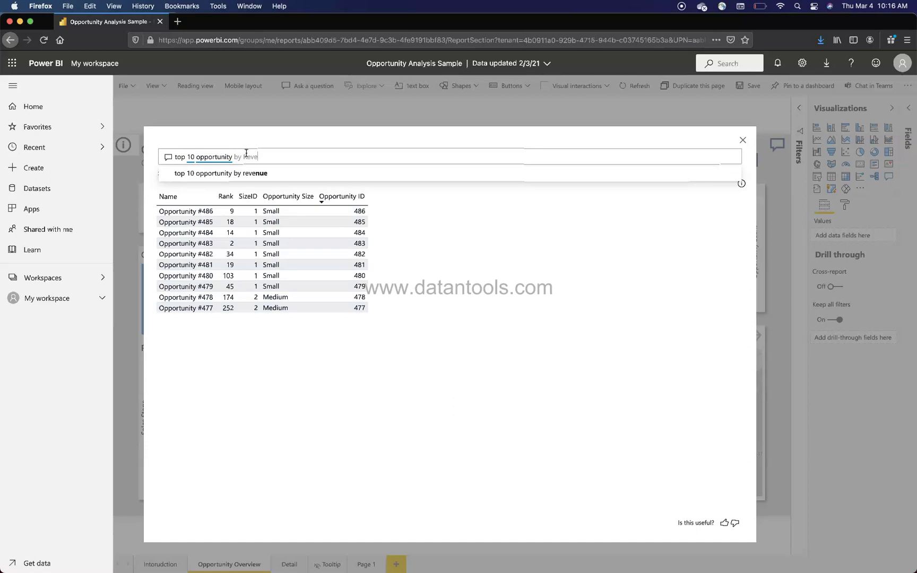
text(reve)
click(247, 173)
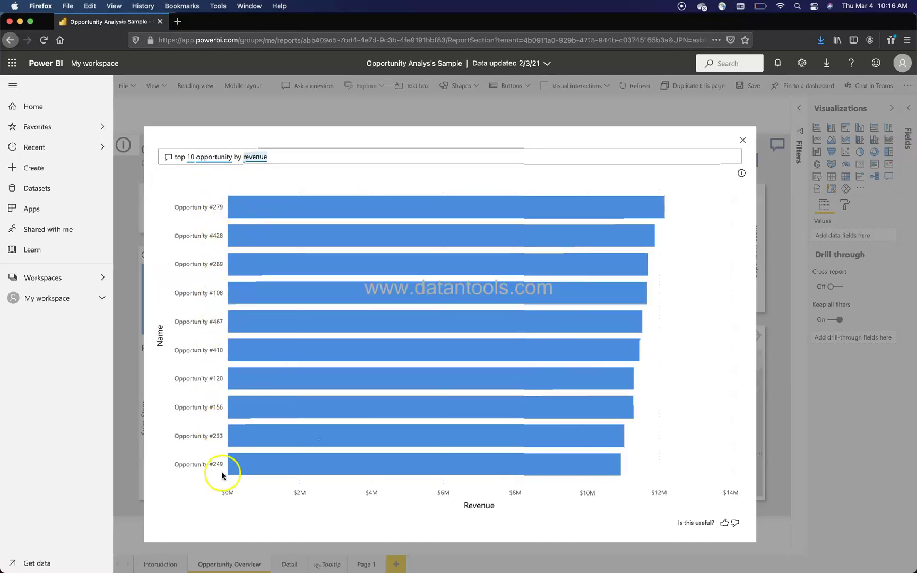
click(197, 163)
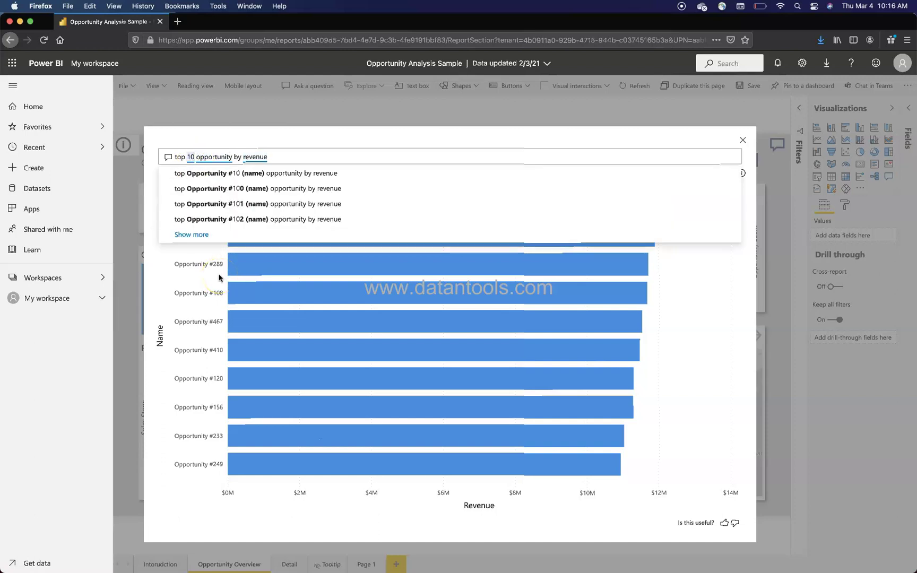
key(BackSpace)
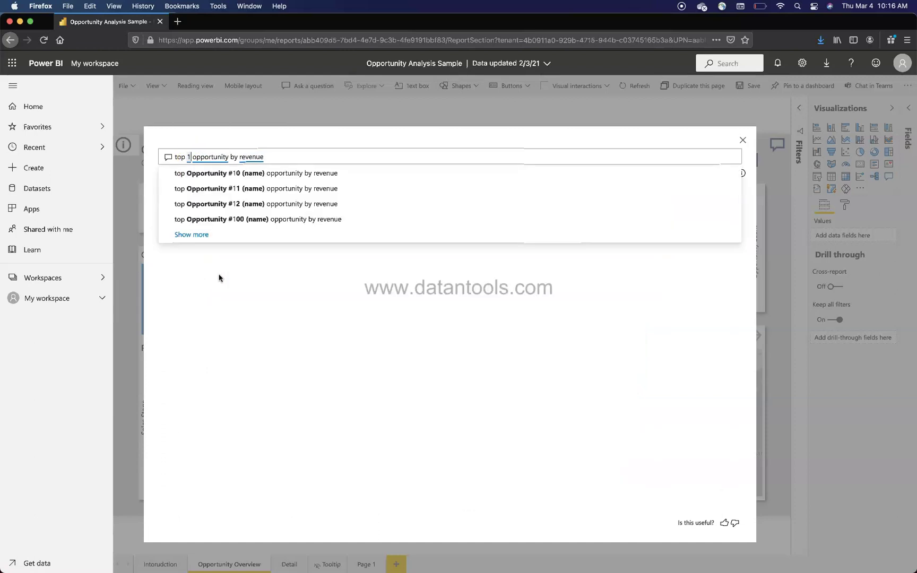
text(5)
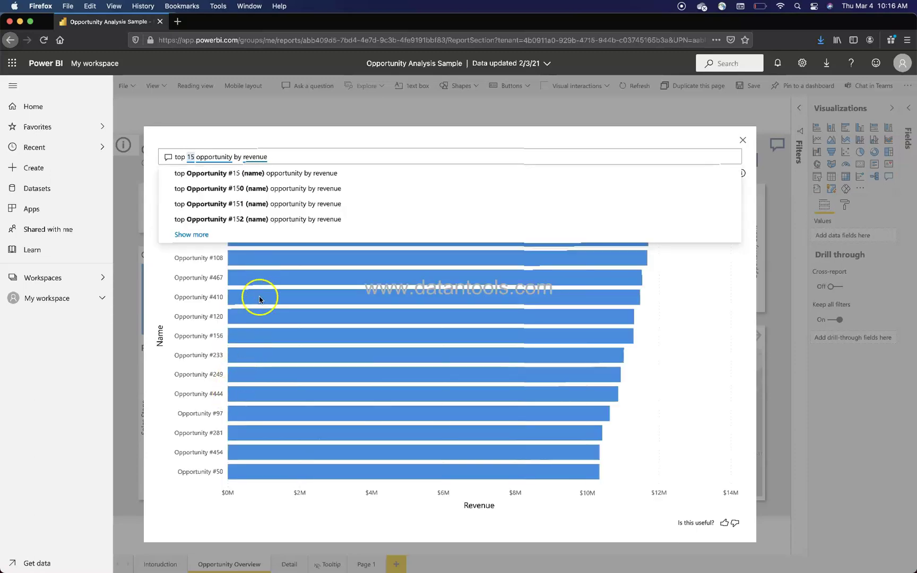
click(752, 365)
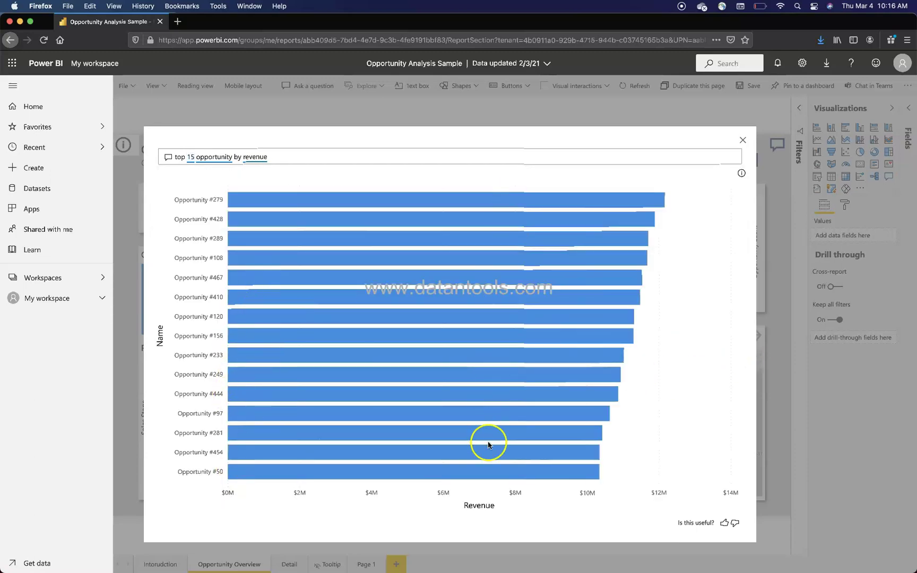
Highlight the terms 'revenue' and 'opportunity' in the question, then select the whole question.
click(289, 155)
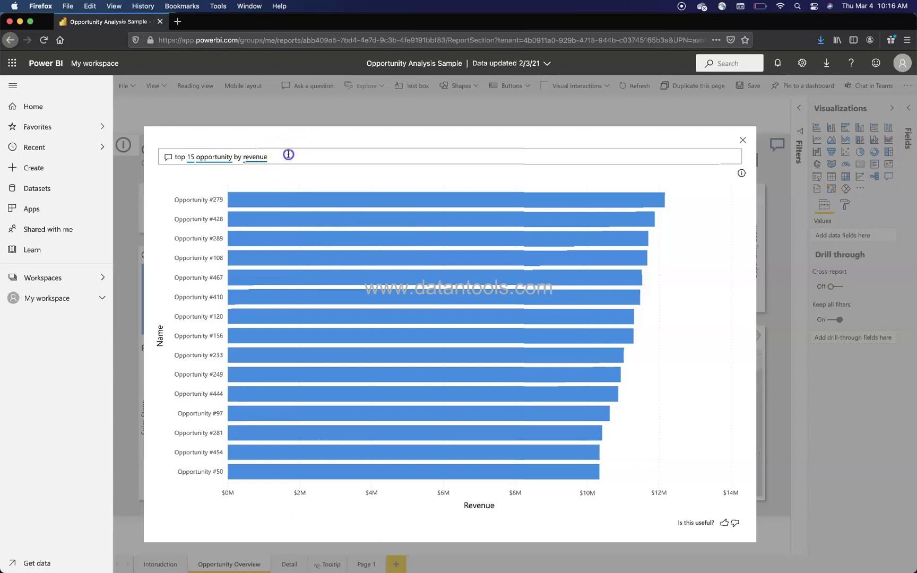
double_click(288, 154)
click(215, 157)
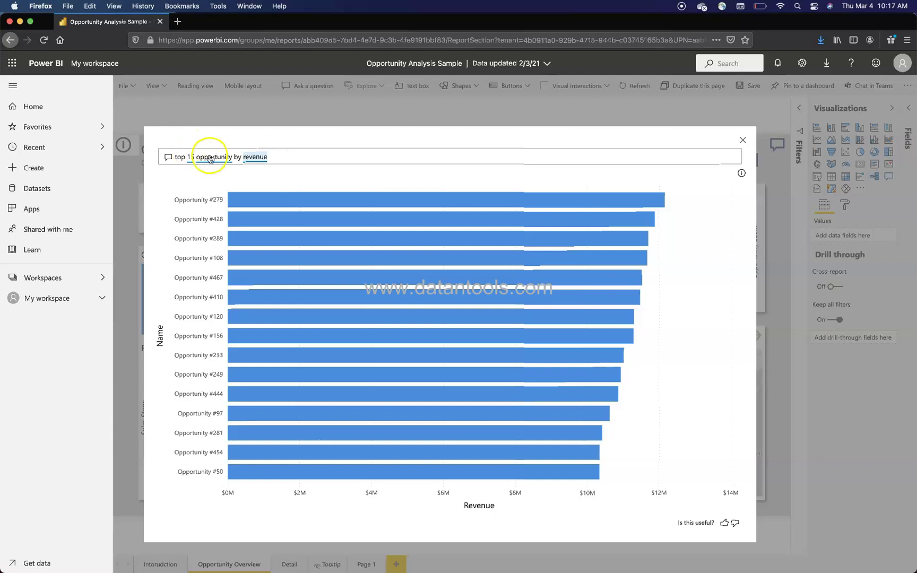
click(339, 175)
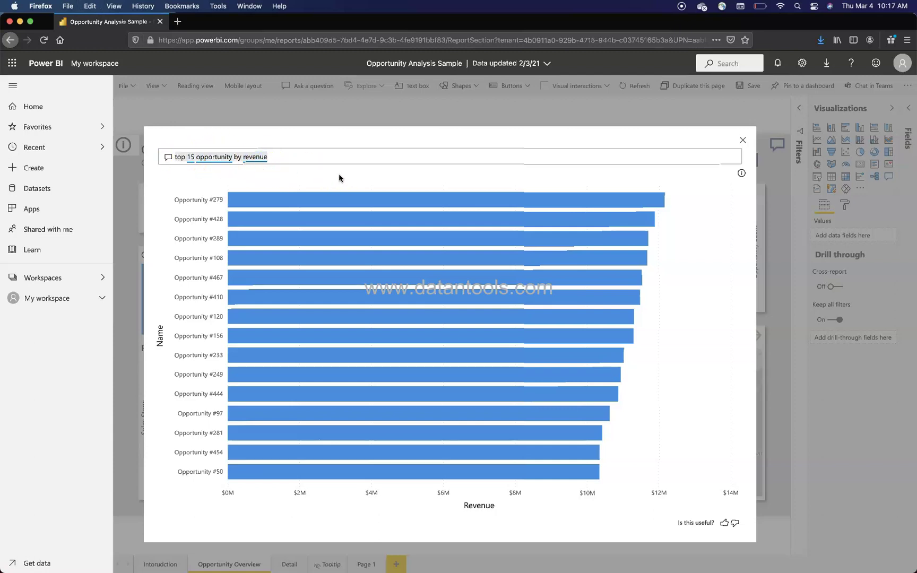
drag(339, 175, 263, 161)
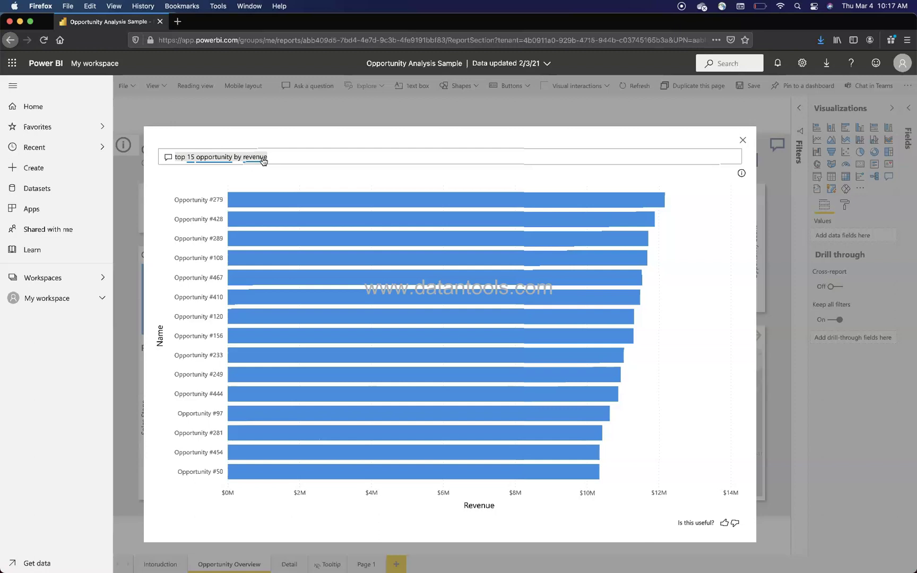
Try 'top 10 customer', then ask 'average deal size' and accept the 'average opportunity size' wording.
text(top)
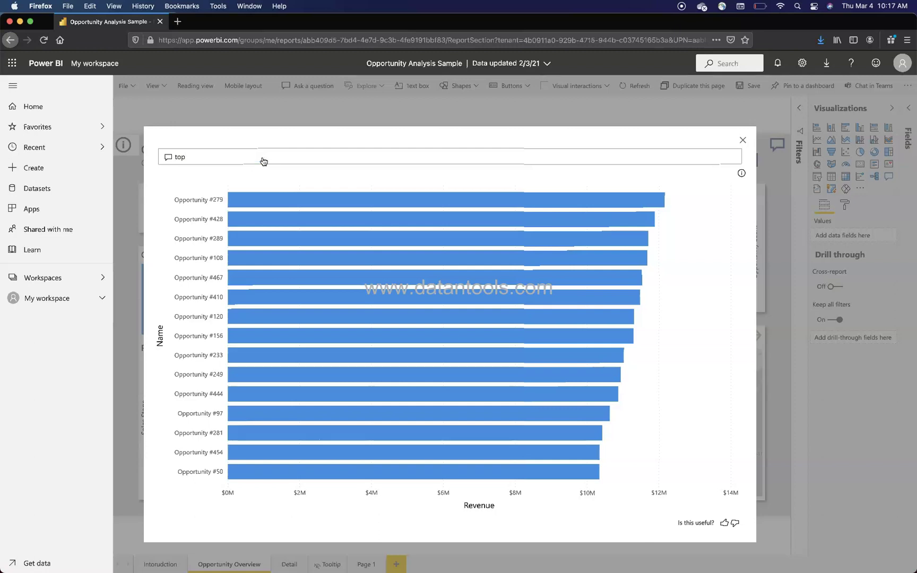
text( 10 customers)
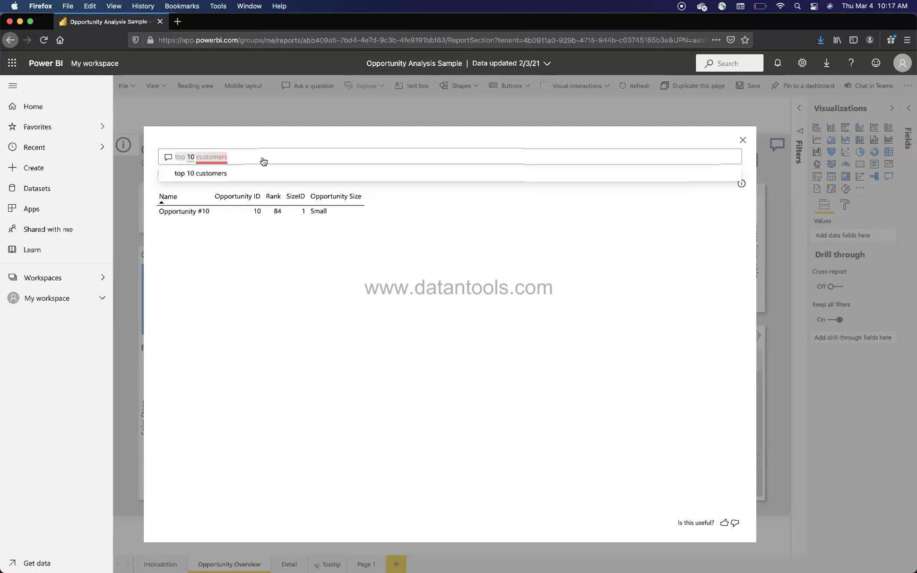
key(super+a)
text(avee)
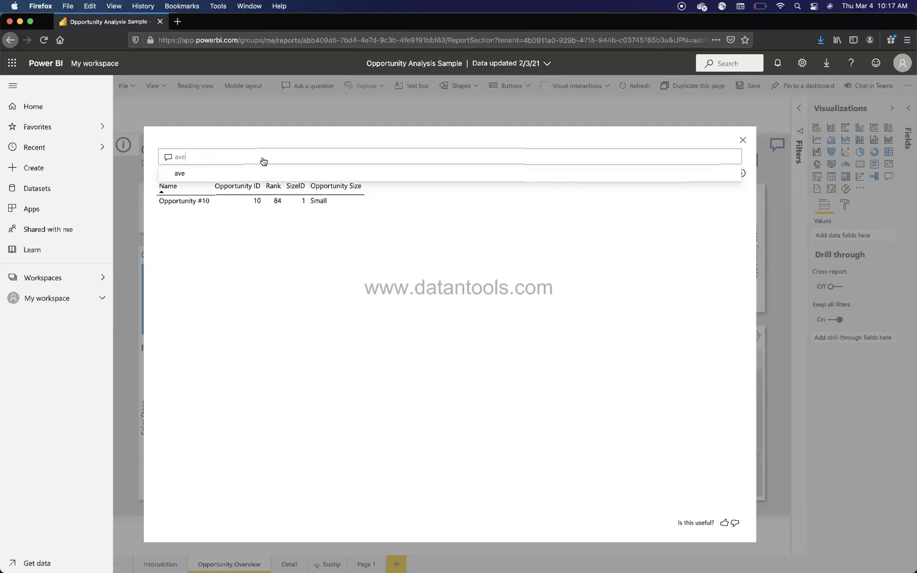
text(rage deal)
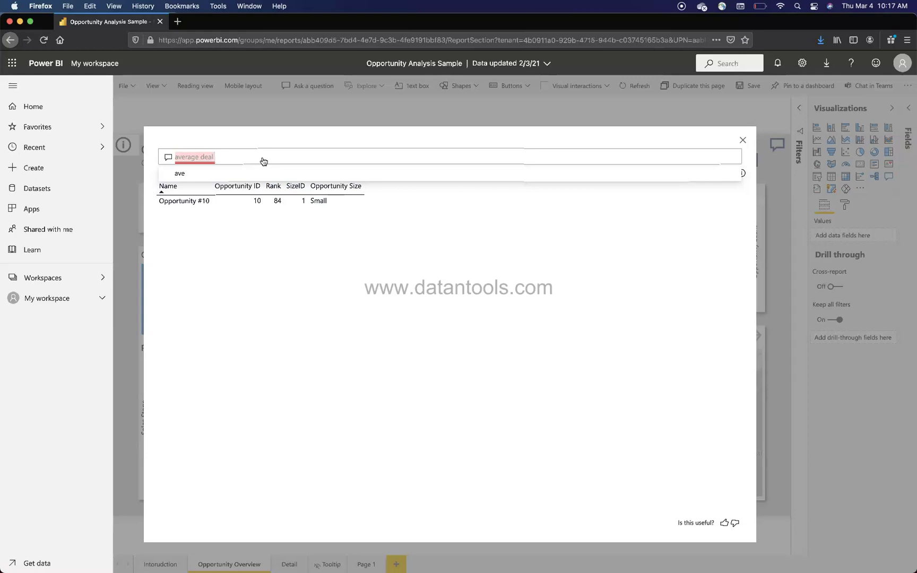
text( size)
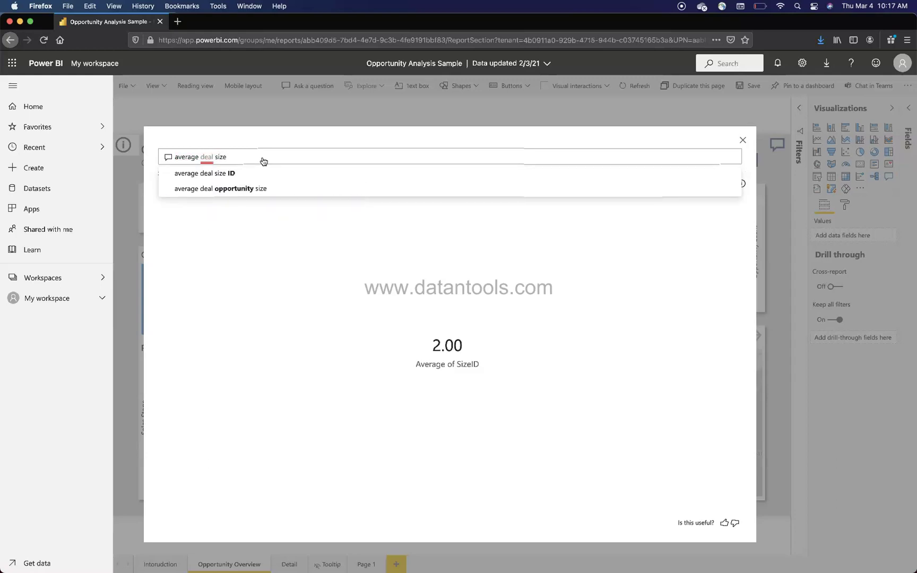
key(Down)
key(Down)
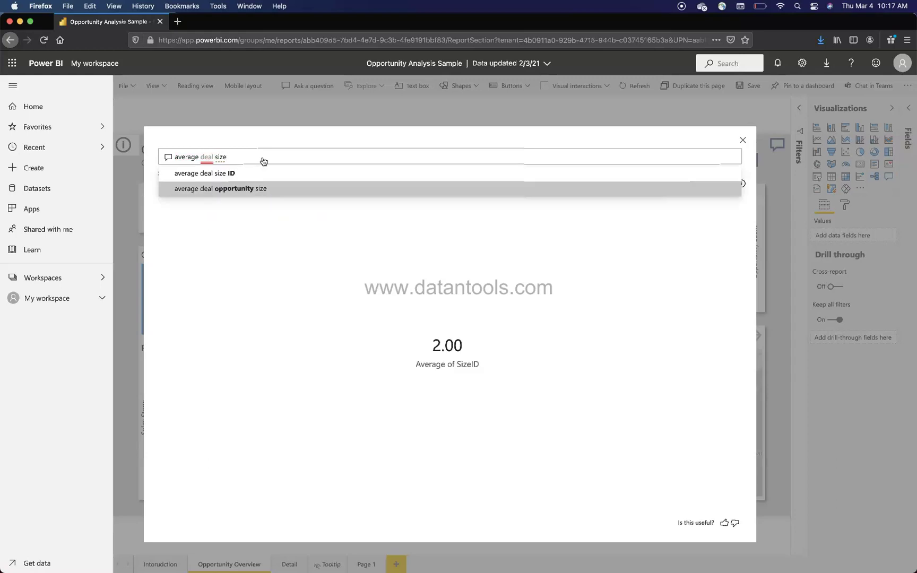
key(Return)
click(268, 220)
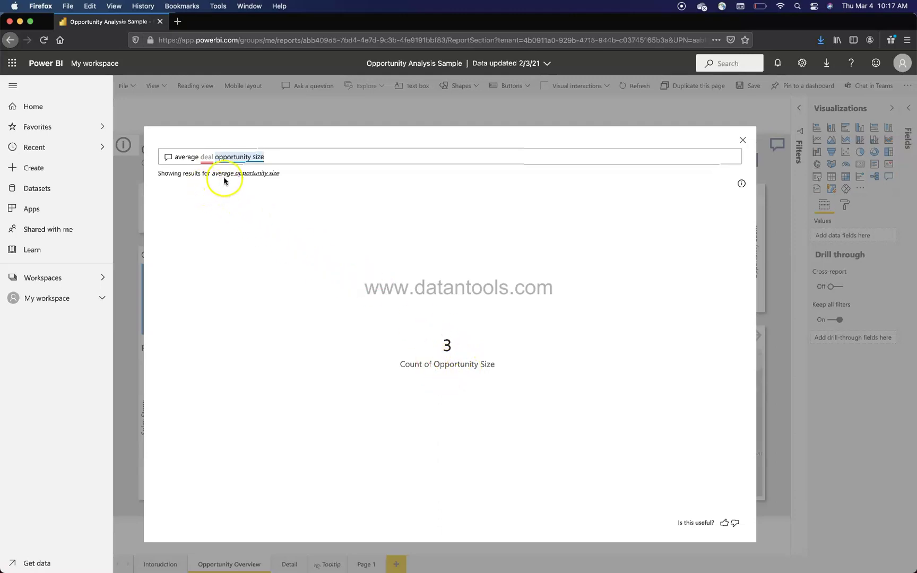
click(251, 175)
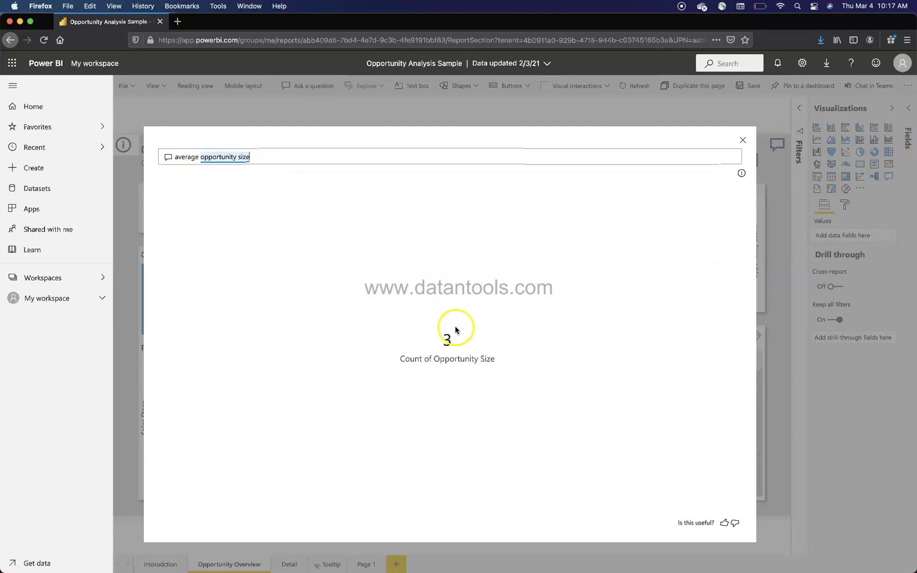
click(289, 153)
triple_click(292, 153)
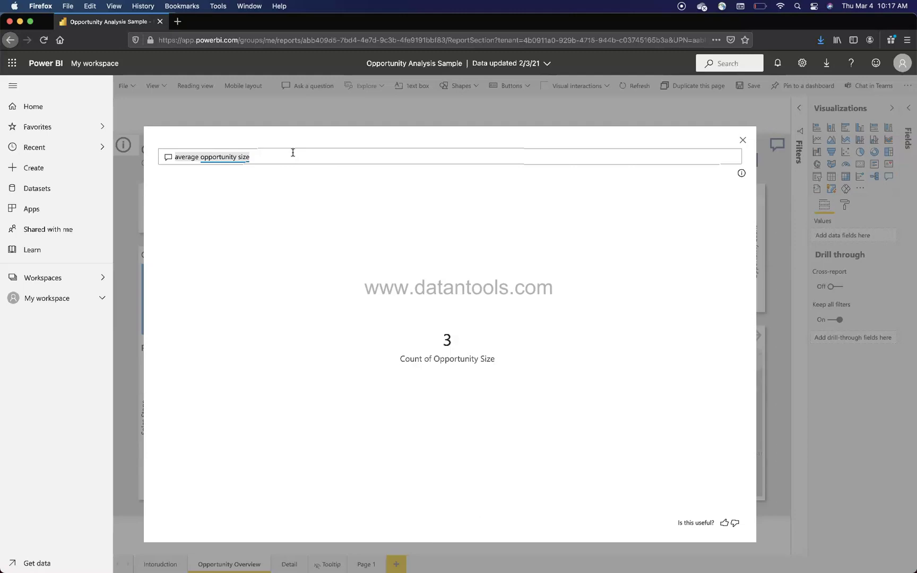
Chart 'revenue by opportunity size' from the autocomplete suggestions, then clear the question box.
text(opp)
key(BackSpace)
key(BackSpace)
key(BackSpace)
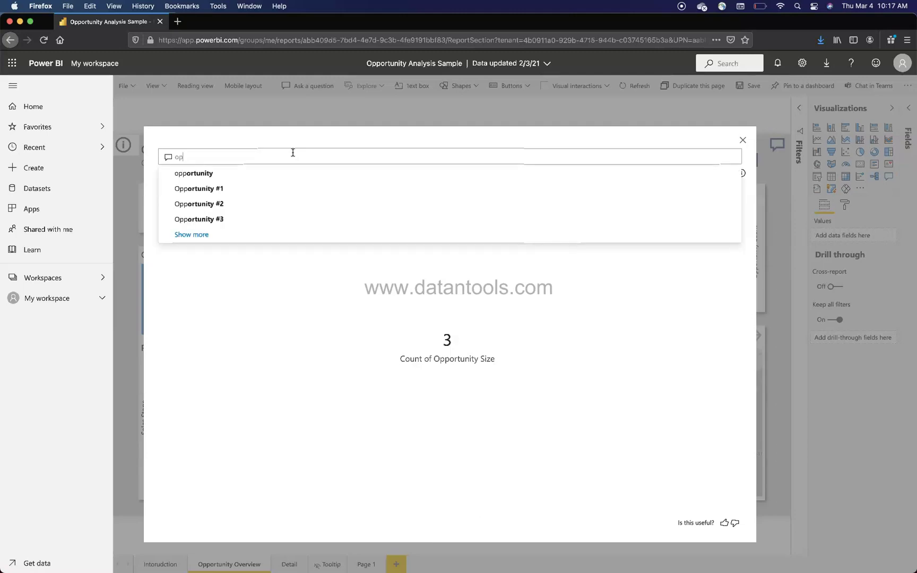
text(revenue by s)
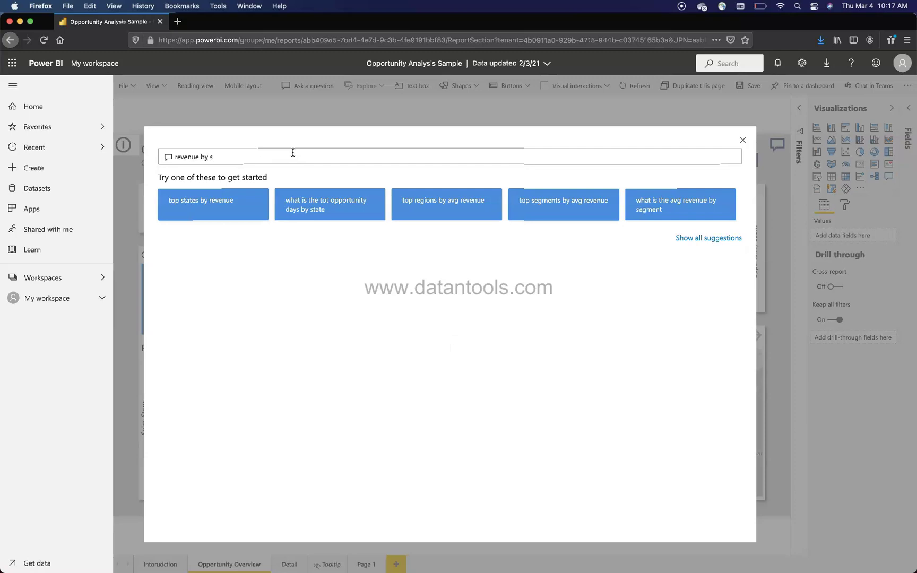
key(Down)
key(Down)
key(Down)
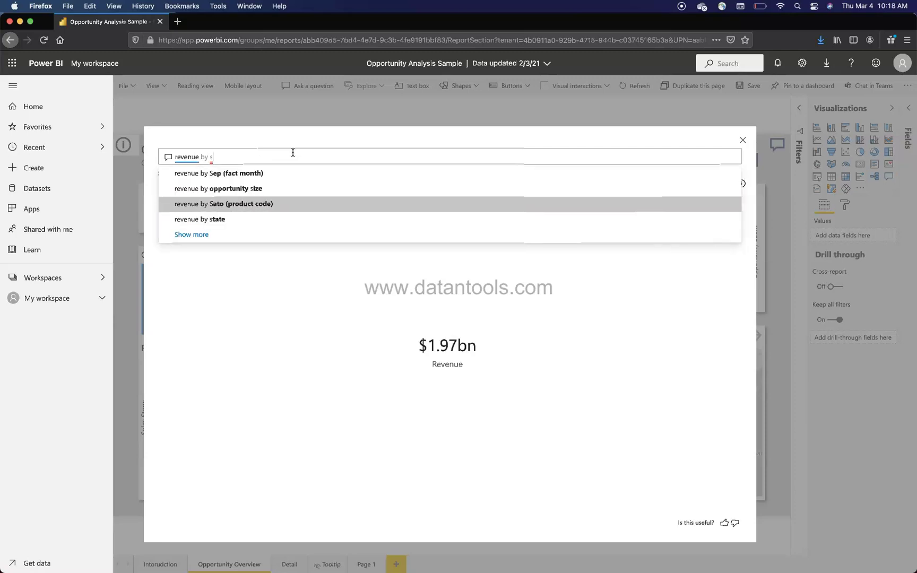
key(Up)
key(Up)
key(Down)
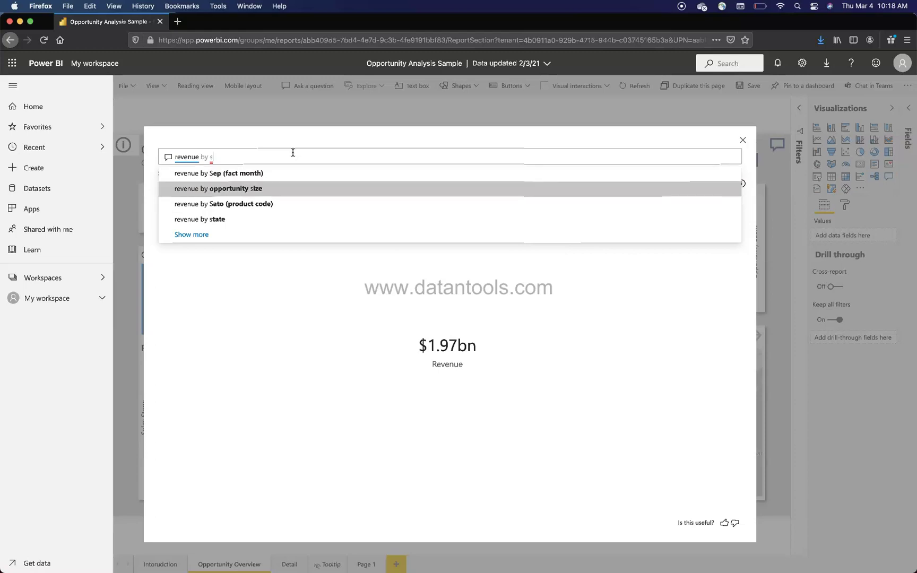
key(Return)
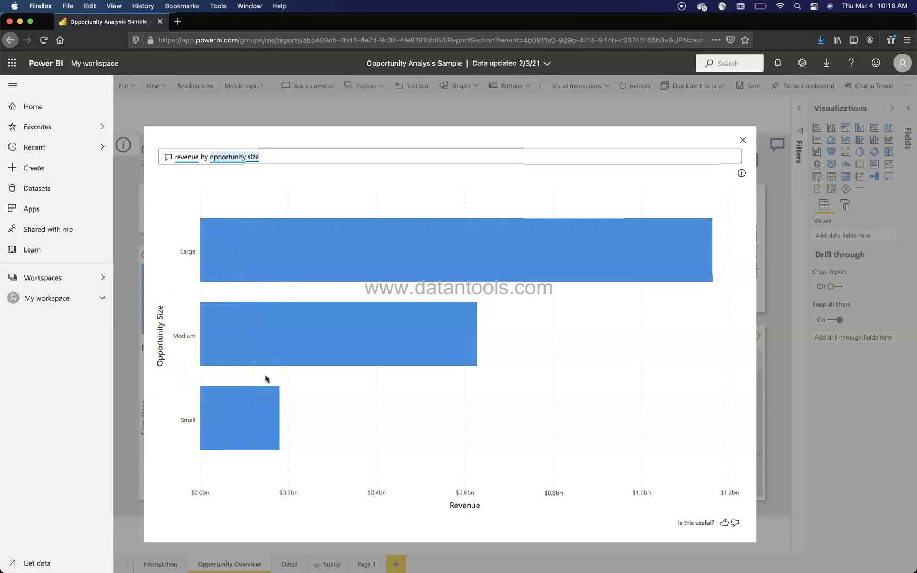
mouse_move(525, 274)
key(super+a)
key(BackSpace)
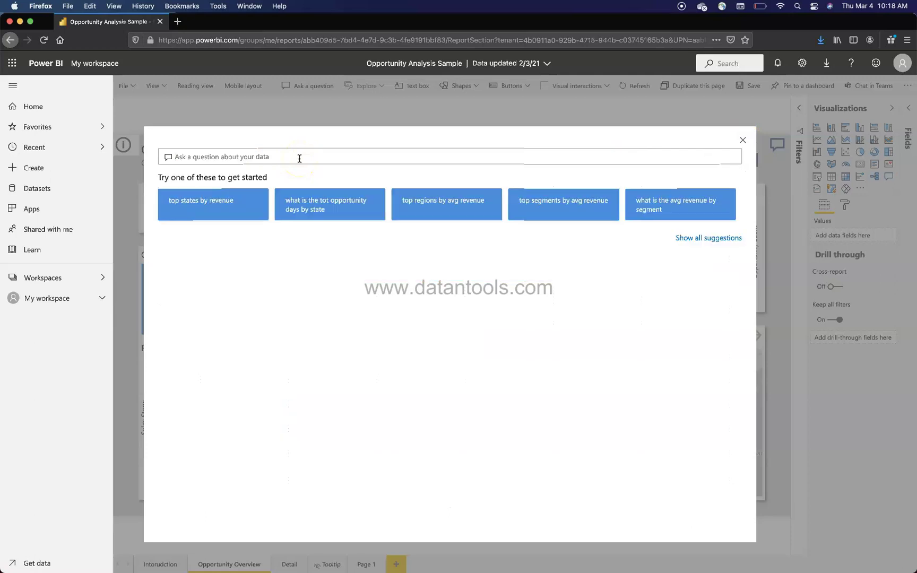
Show all ten suggested Q&A questions, then close Q&A to return to the Opportunity Overview page.
click(702, 238)
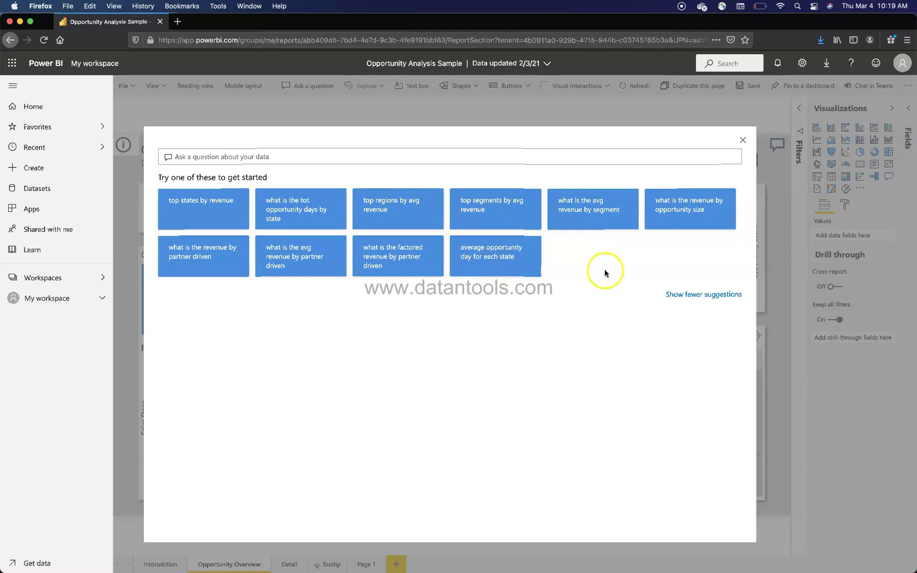
click(743, 141)
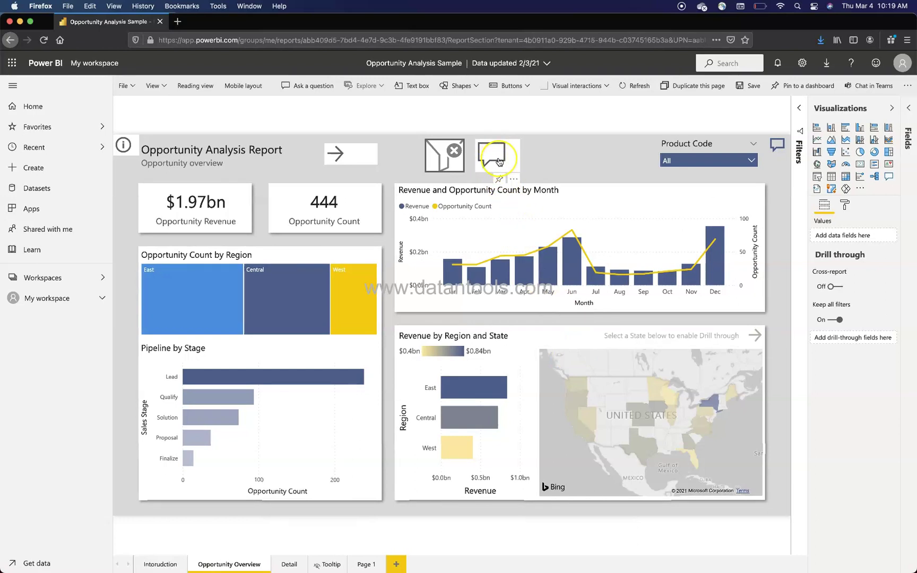
Open the Fields pane and expand the Opportunity, Partner and Product tables.
click(909, 122)
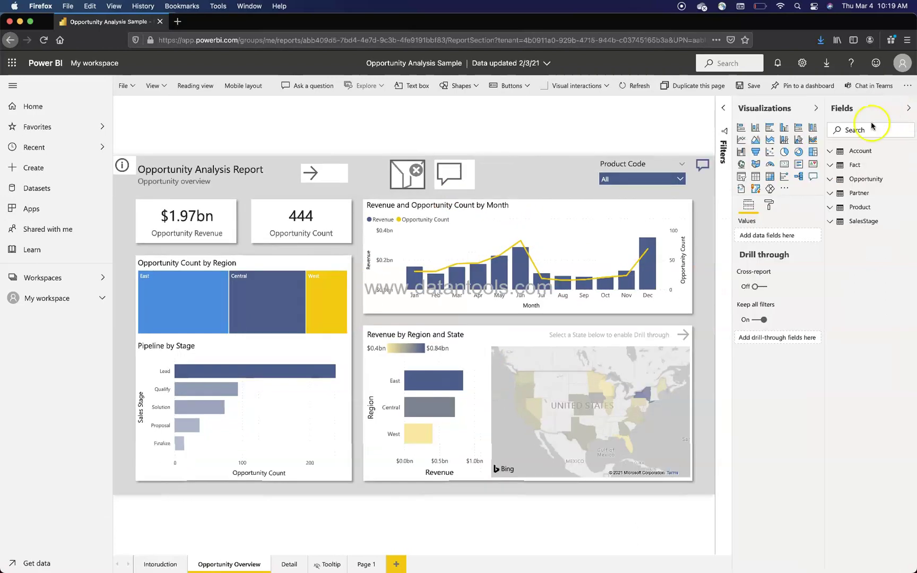
click(831, 180)
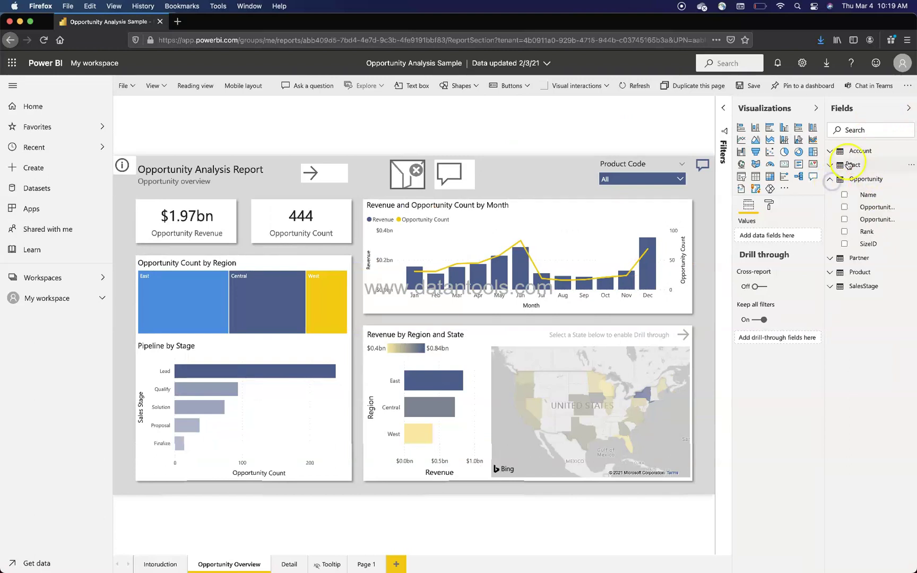
click(831, 258)
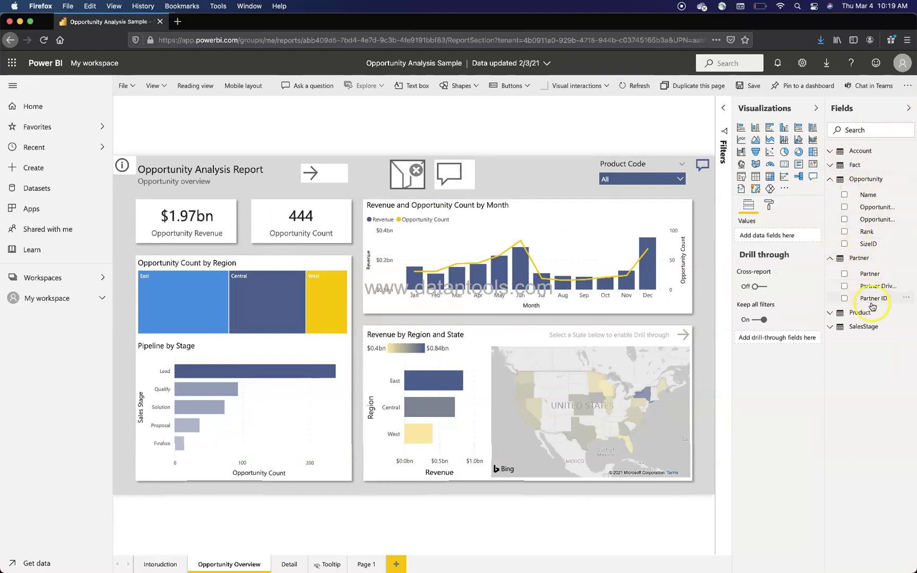
click(831, 313)
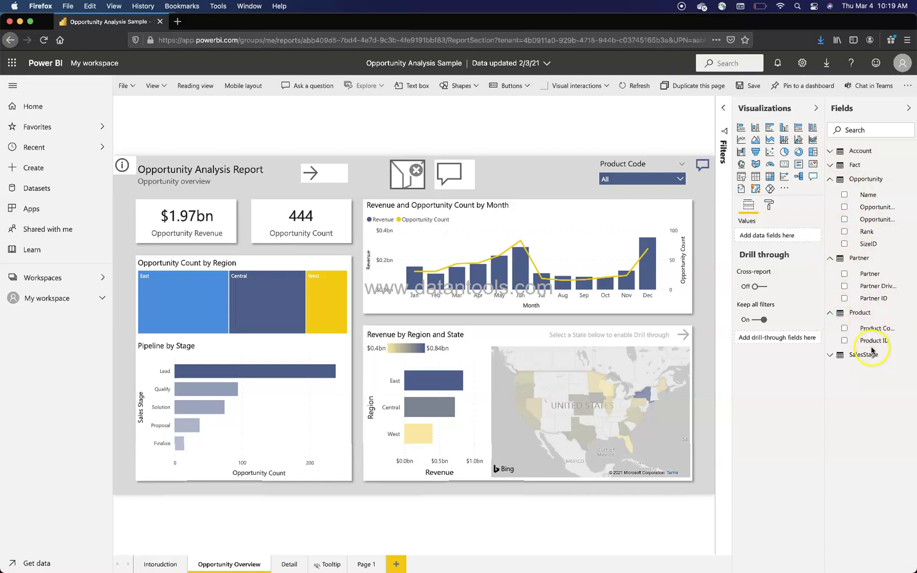